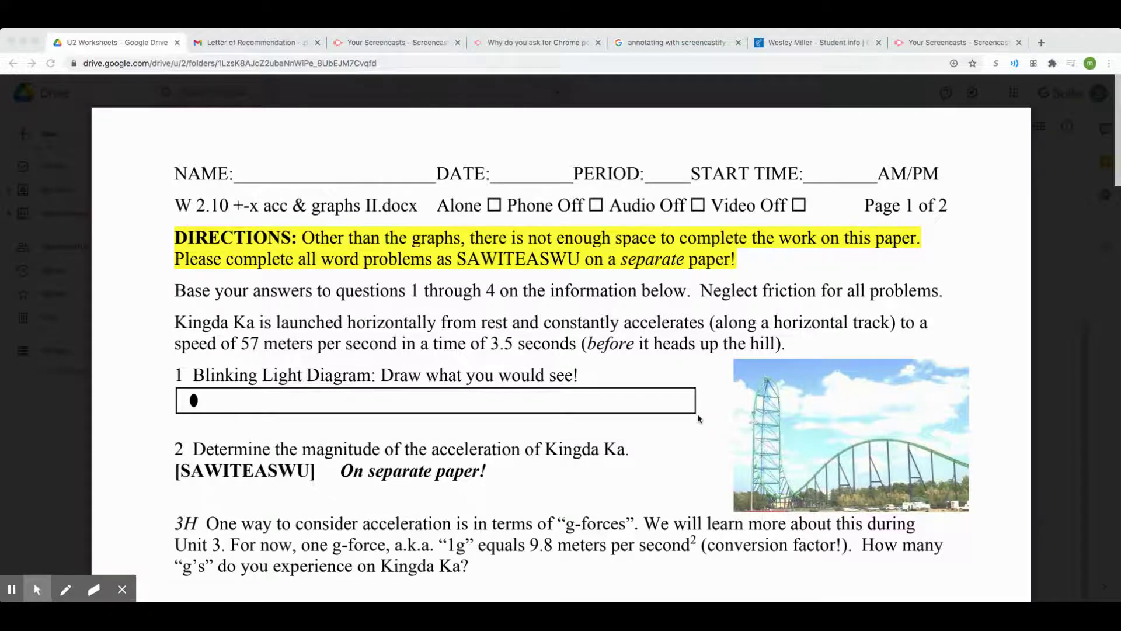
Scroll the worksheet preview down until question 4 and the heading of question 5 show.
{"action": "scroll", "coordinate": [698, 417], "scroll_direction": "down", "scroll_amount": 2}
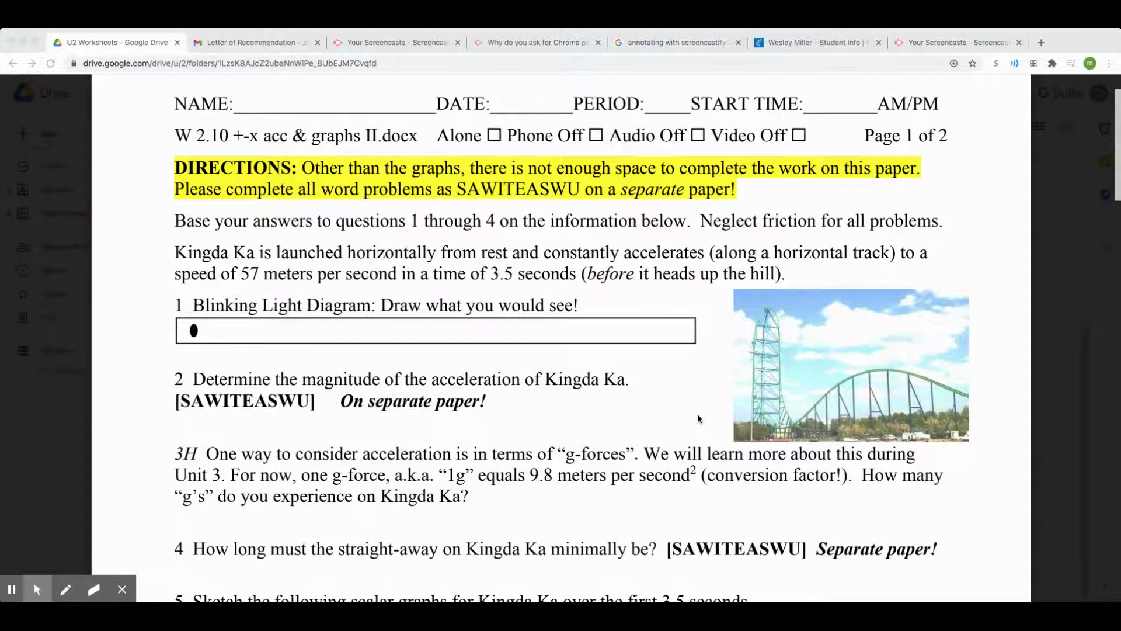
{"action": "scroll", "coordinate": [698, 416], "scroll_direction": "down", "scroll_amount": 1}
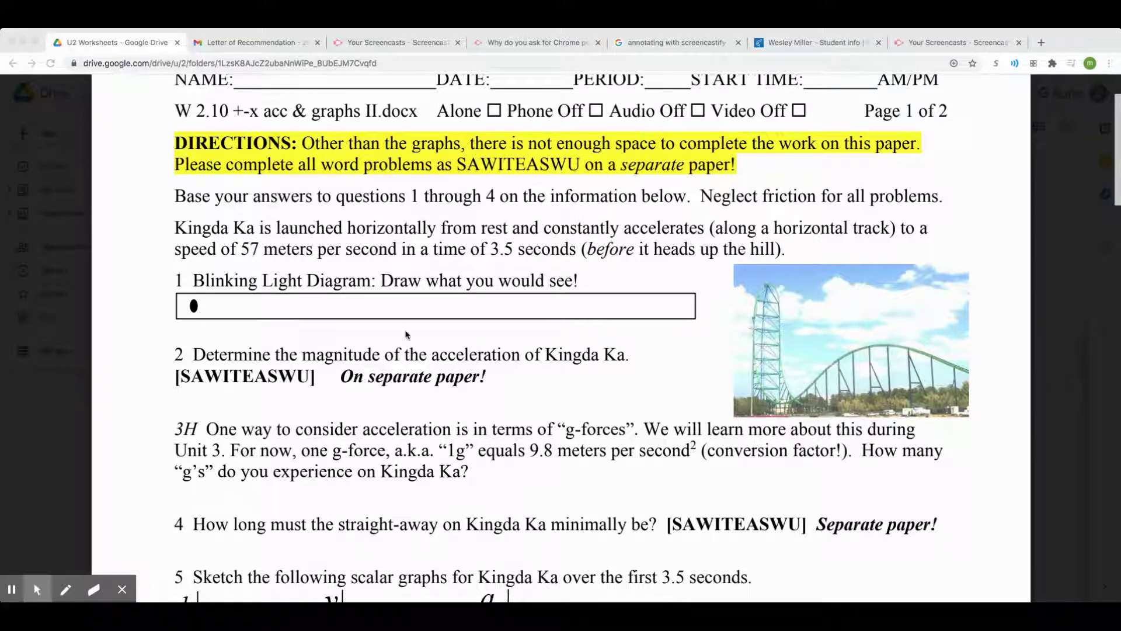
Underline 'from rest', '57 meters per second' and '3.5 seconds' in red, and star question 2.
{"action": "left_click", "coordinate": [65, 591]}
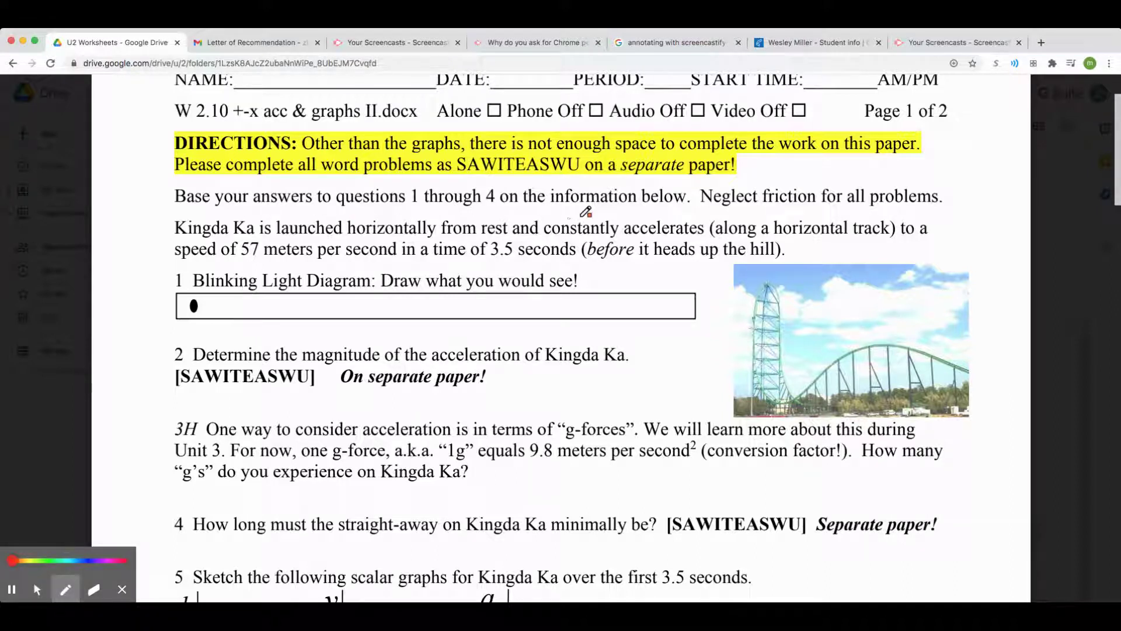
{"action": "left_click_drag", "start_coordinate": [446, 239], "coordinate": [506, 239]}
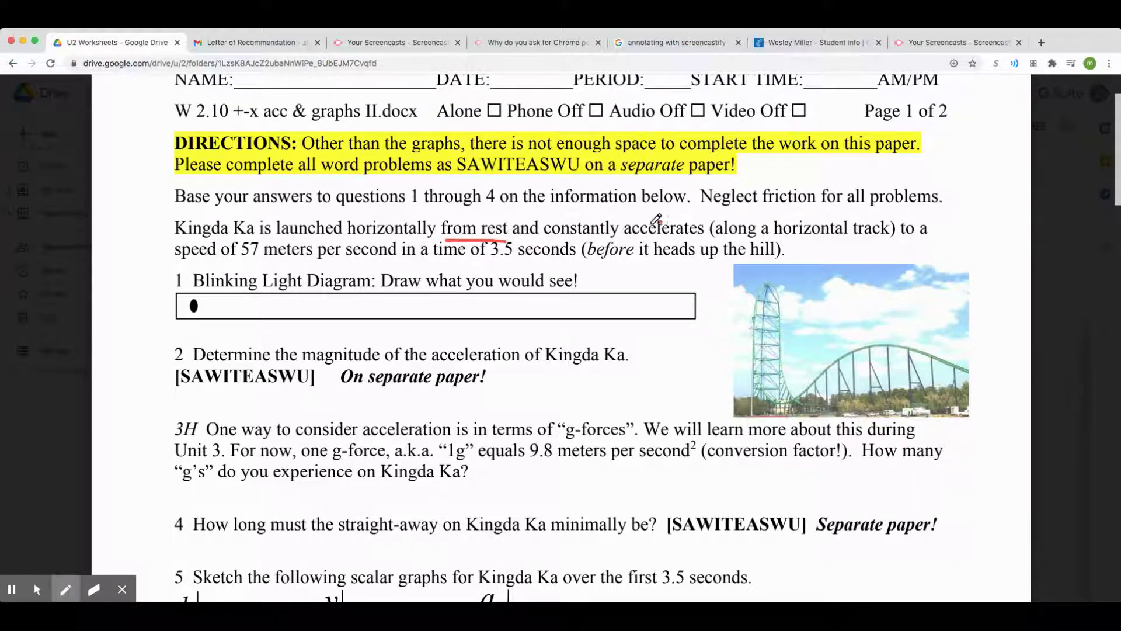
{"action": "left_click_drag", "start_coordinate": [183, 258], "coordinate": [401, 262]}
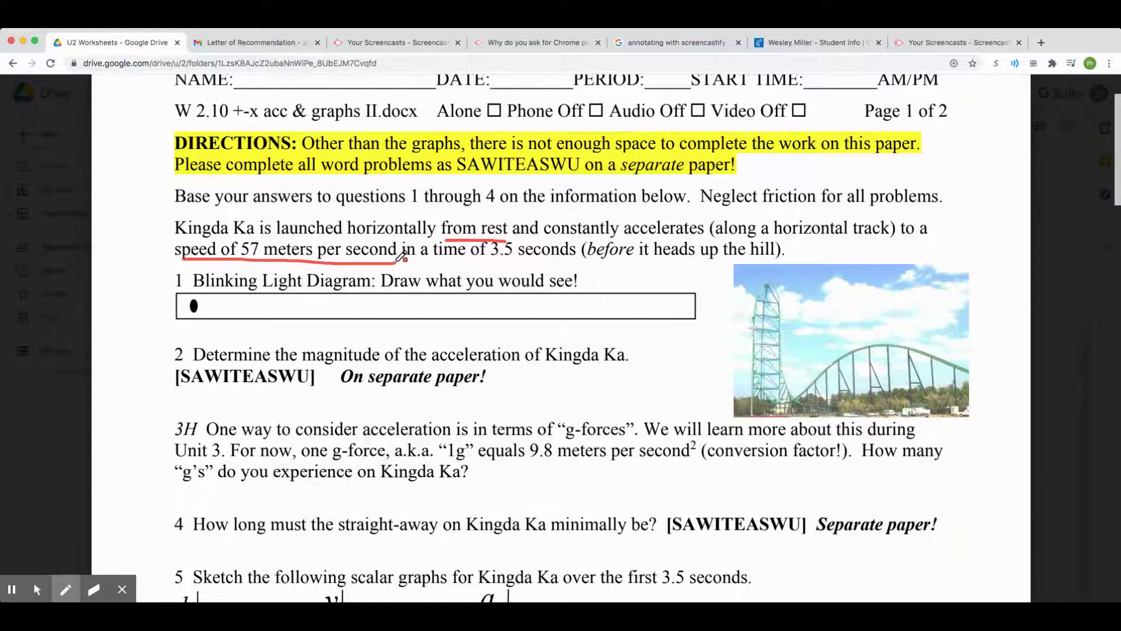
{"action": "left_click_drag", "start_coordinate": [486, 248], "coordinate": [562, 257]}
{"action": "mouse_move", "coordinate": [654, 357]}
{"action": "left_mouse_down"}
{"action": "mouse_move", "coordinate": [665, 364]}
{"action": "mouse_move", "coordinate": [654, 380]}
{"action": "left_mouse_up"}
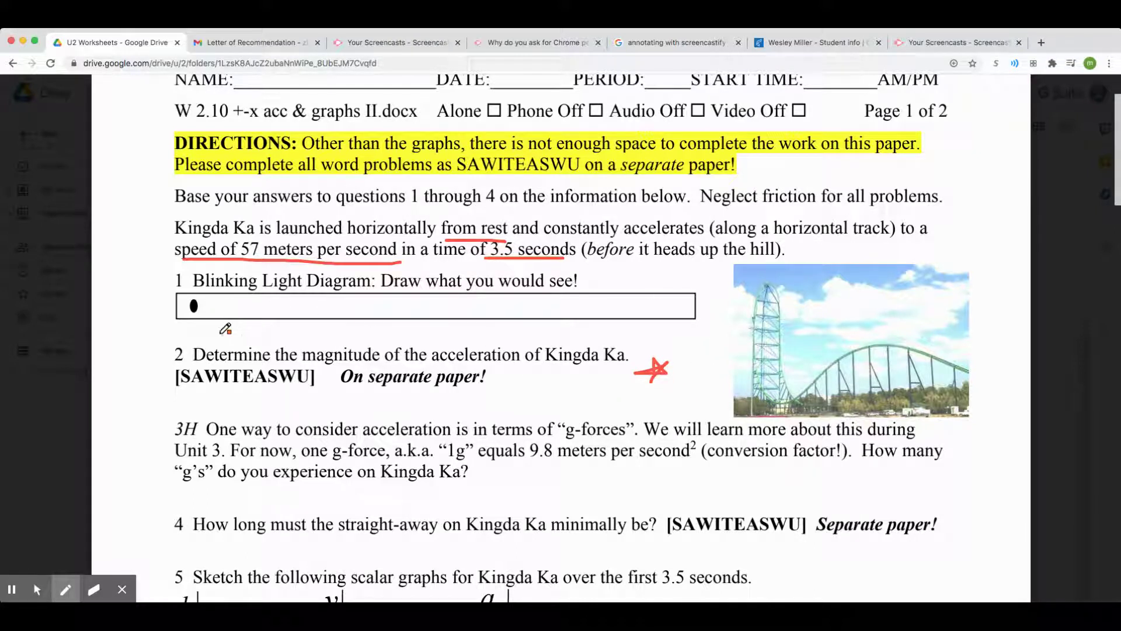
Label t0 and tf on the coaster picture and arrow where the straight-away ends.
{"action": "mouse_move", "coordinate": [194, 324]}
{"action": "left_mouse_down"}
{"action": "mouse_move", "coordinate": [193, 340]}
{"action": "mouse_move", "coordinate": [201, 333]}
{"action": "left_mouse_up"}
{"action": "left_click_drag", "start_coordinate": [661, 326], "coordinate": [676, 349]}
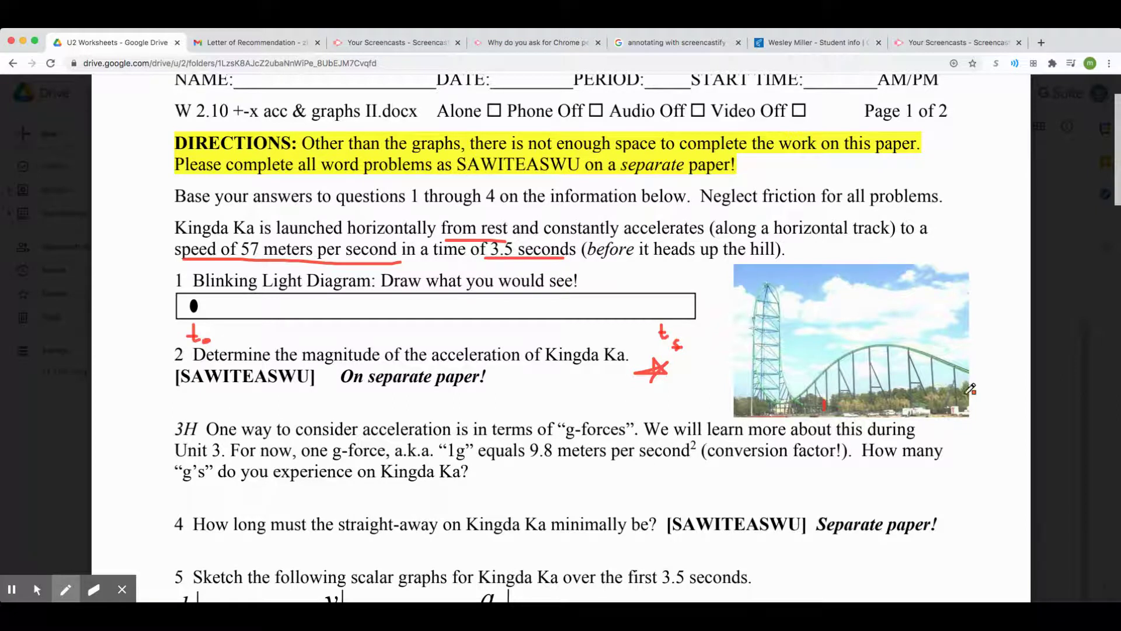
{"action": "mouse_move", "coordinate": [979, 399]}
{"action": "left_mouse_down"}
{"action": "mouse_move", "coordinate": [980, 409]}
{"action": "mouse_move", "coordinate": [980, 400]}
{"action": "mouse_move", "coordinate": [829, 407]}
{"action": "mouse_move", "coordinate": [852, 394]}
{"action": "left_mouse_up"}
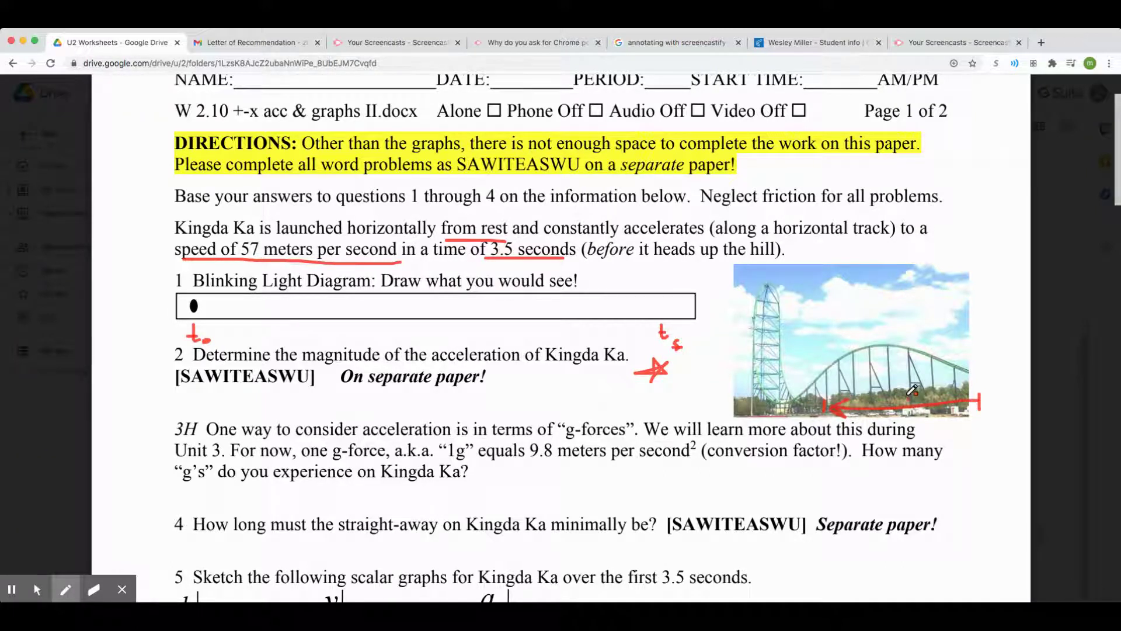
{"action": "left_click_drag", "start_coordinate": [910, 390], "coordinate": [900, 400]}
Circle 'scalar graphs' in question 5 in red with an arrow to a '| - | = +' note.
{"action": "left_click", "coordinate": [38, 590]}
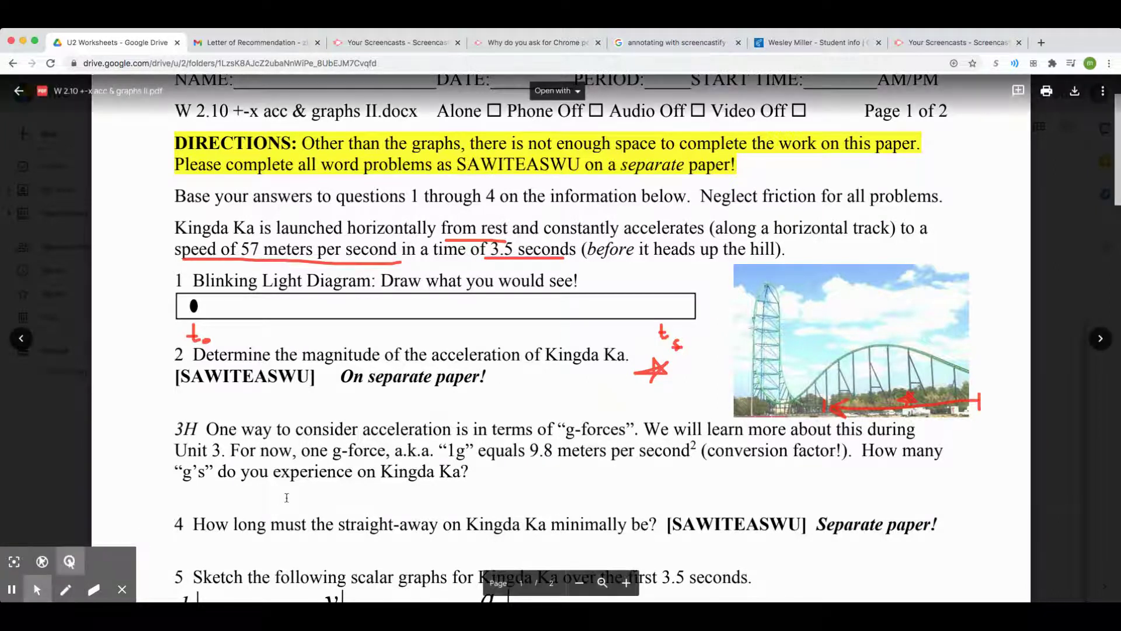
{"action": "scroll", "coordinate": [286, 497], "scroll_direction": "down", "scroll_amount": 2}
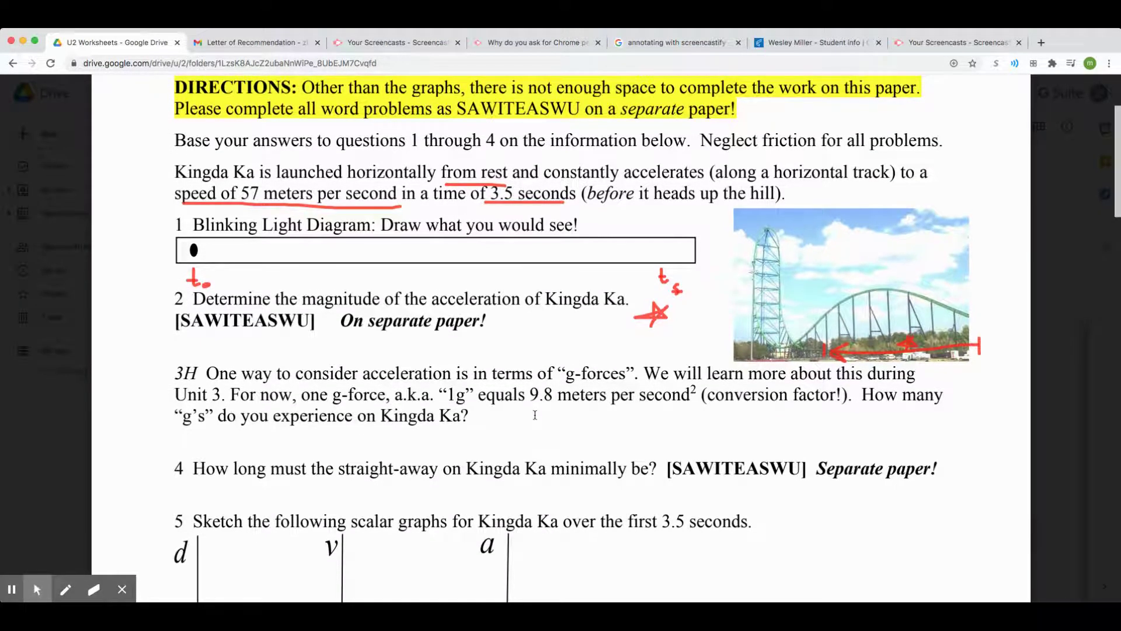
{"action": "scroll", "coordinate": [535, 414], "scroll_direction": "down", "scroll_amount": 2}
{"action": "scroll", "coordinate": [484, 419], "scroll_direction": "down", "scroll_amount": 1}
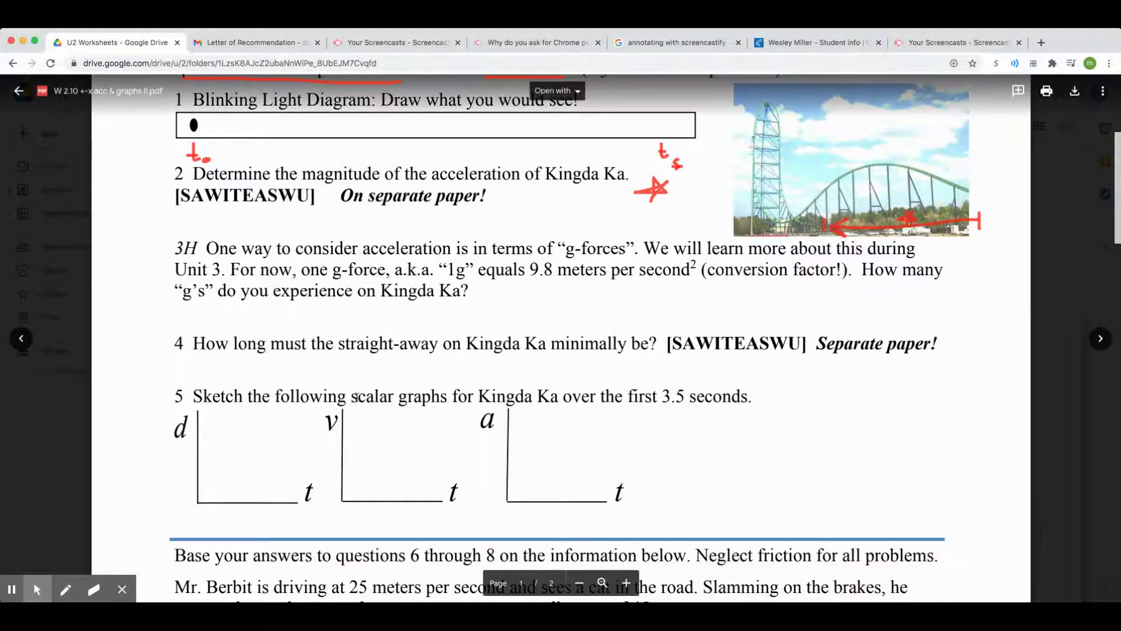
{"action": "left_click", "coordinate": [70, 590]}
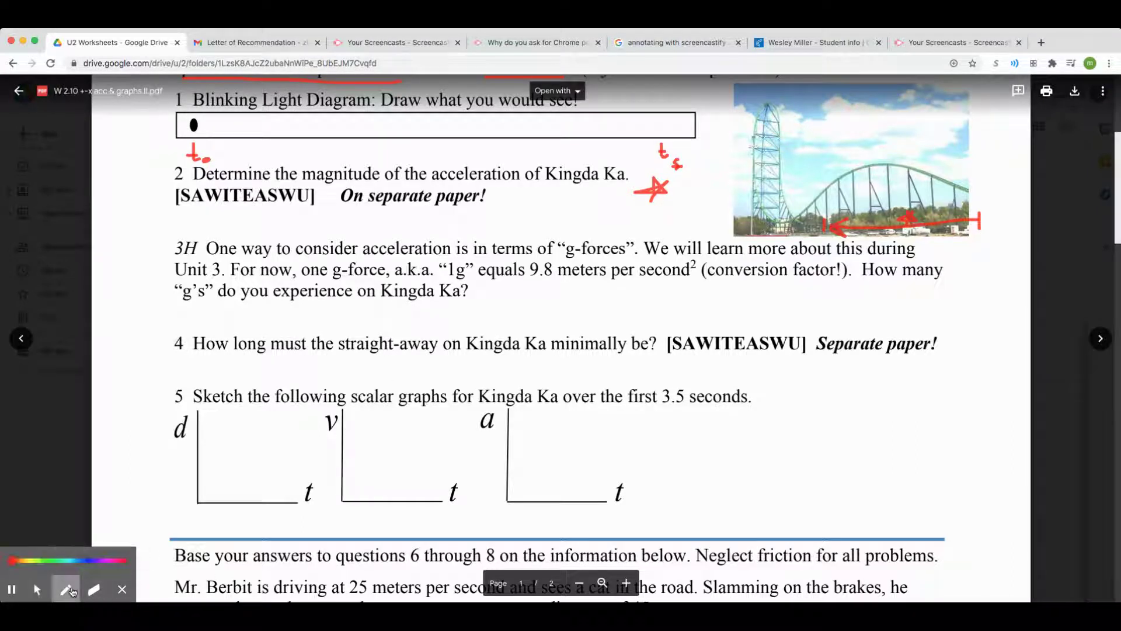
{"action": "mouse_move", "coordinate": [369, 379]}
{"action": "left_mouse_down"}
{"action": "mouse_move", "coordinate": [352, 402]}
{"action": "mouse_move", "coordinate": [375, 408]}
{"action": "mouse_move", "coordinate": [454, 398]}
{"action": "mouse_move", "coordinate": [449, 387]}
{"action": "mouse_move", "coordinate": [367, 380]}
{"action": "left_mouse_up"}
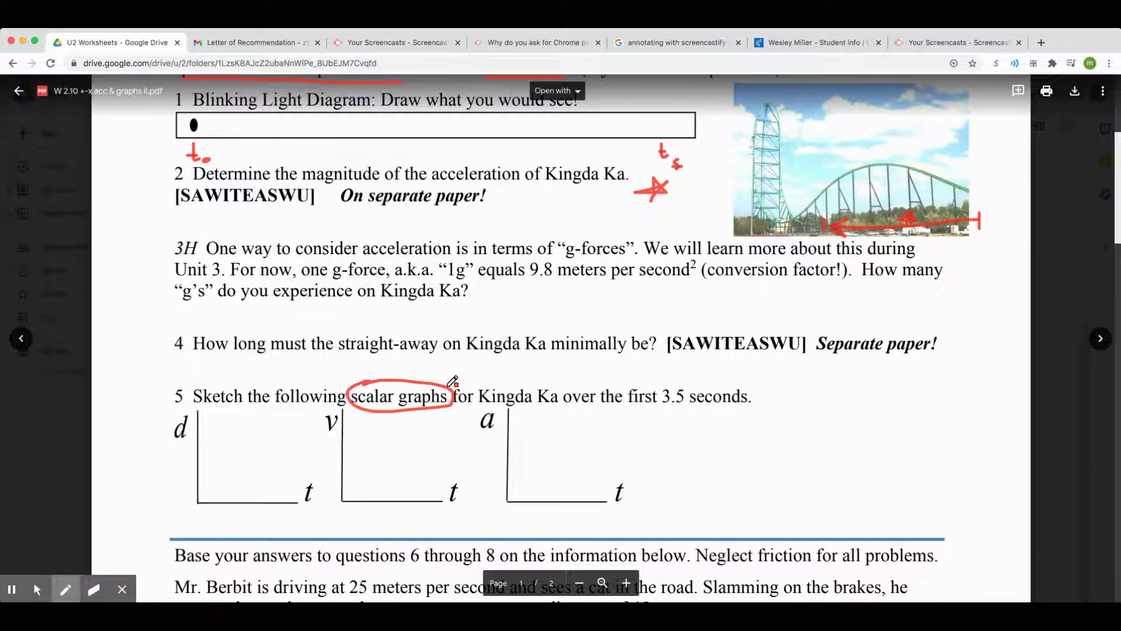
{"action": "left_click_drag", "start_coordinate": [456, 386], "coordinate": [600, 381]}
{"action": "left_click_drag", "start_coordinate": [595, 377], "coordinate": [595, 387]}
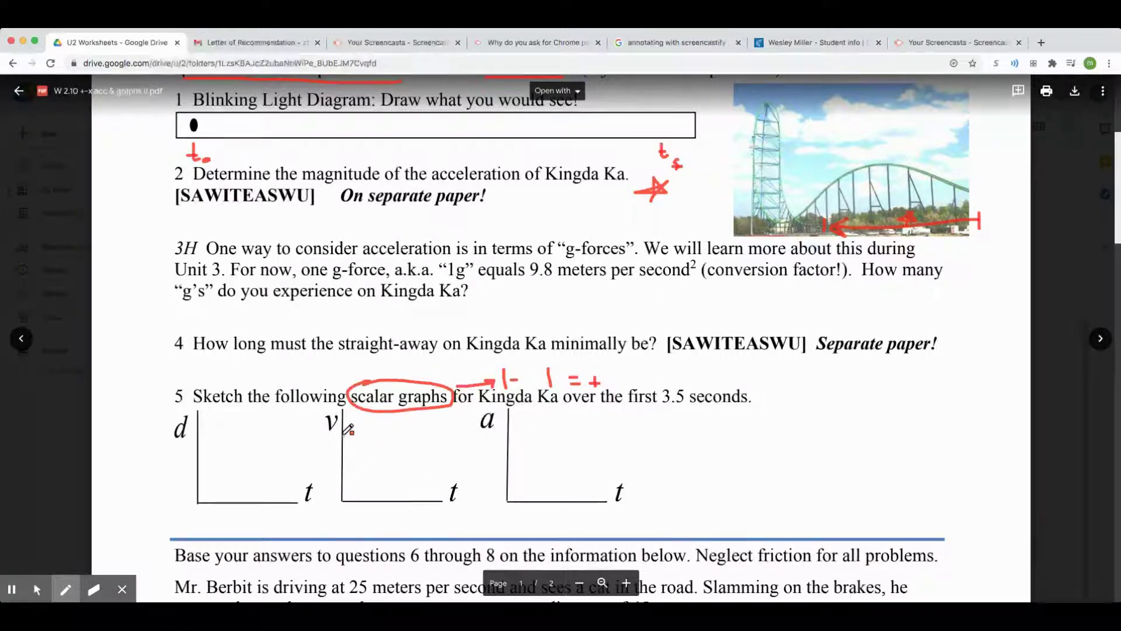
Sketch a falling line on the v graph, then erase it.
{"action": "left_click_drag", "start_coordinate": [352, 433], "coordinate": [410, 490]}
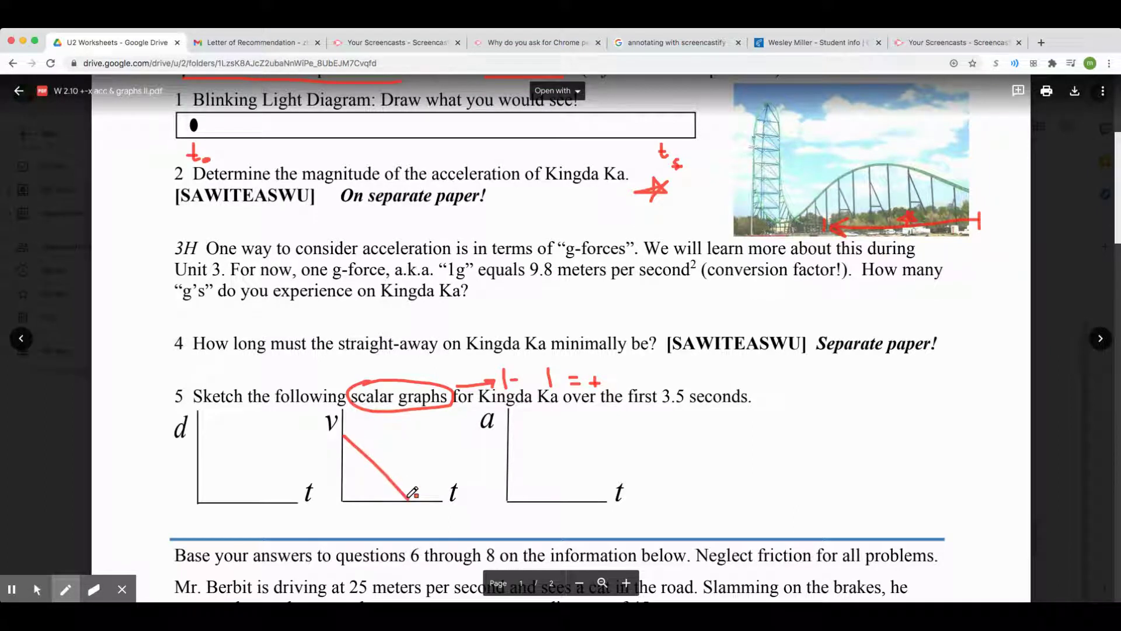
{"action": "left_click", "coordinate": [94, 589]}
{"action": "left_click_drag", "start_coordinate": [427, 503], "coordinate": [341, 429]}
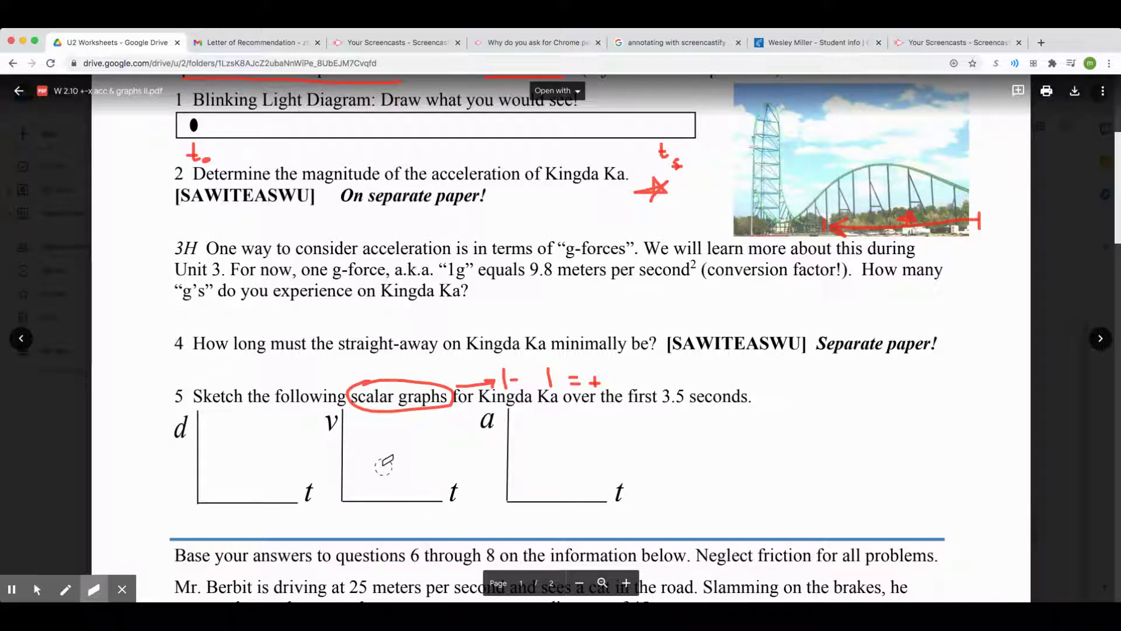
{"action": "left_click", "coordinate": [38, 590]}
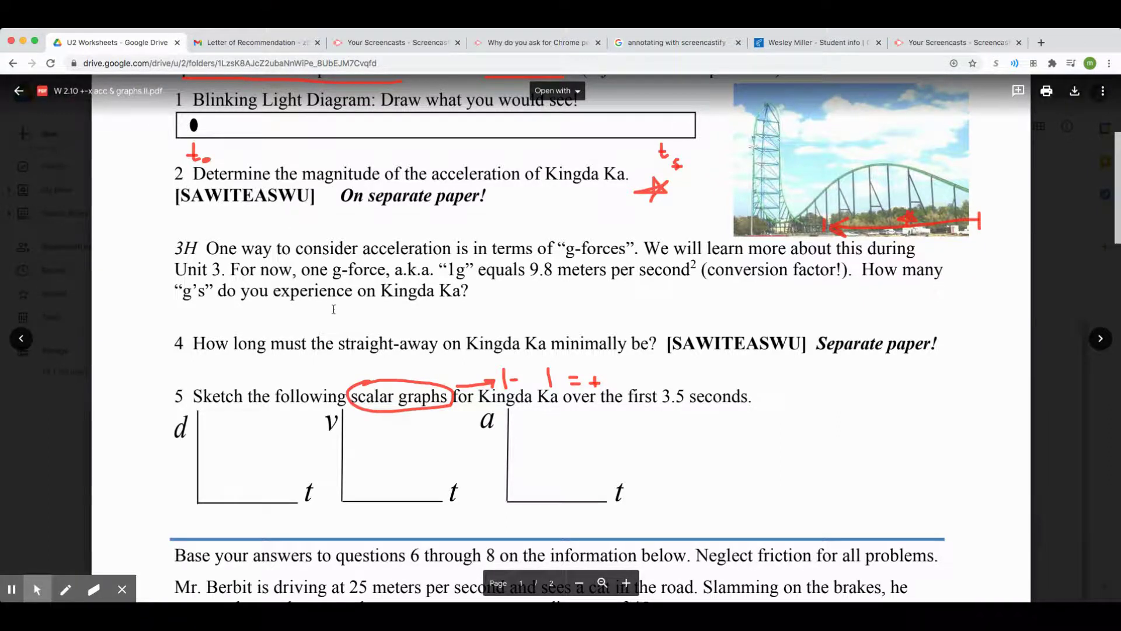
Scroll back up to the Kingda Ka problem text and pick the Screencastify freehand pen.
{"action": "scroll", "coordinate": [413, 397], "scroll_direction": "down", "scroll_amount": 7}
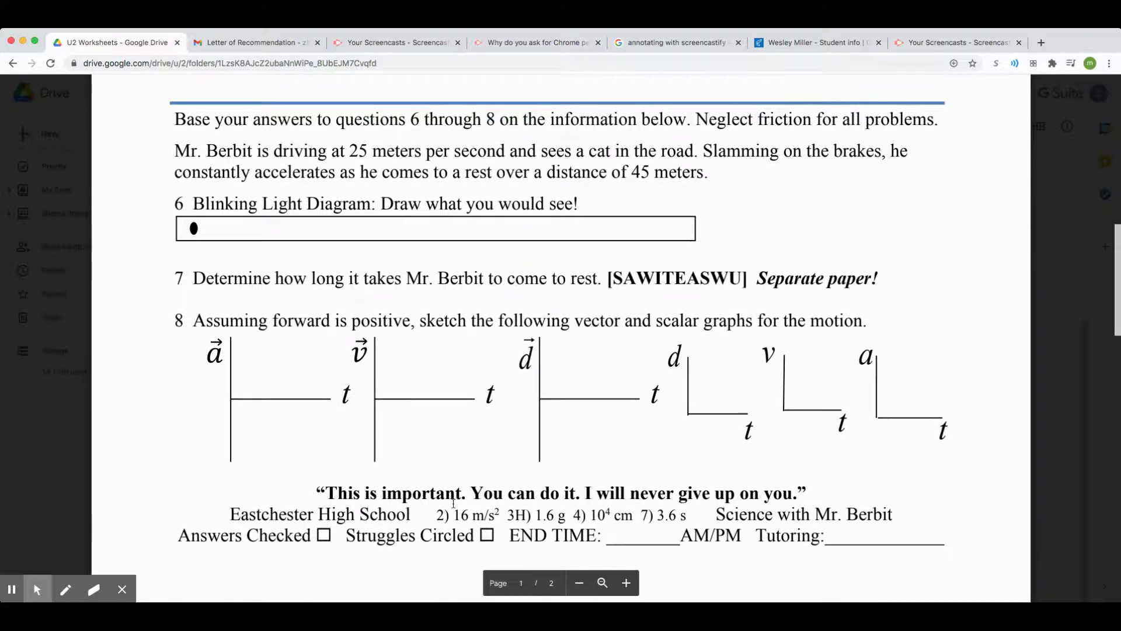
{"action": "scroll", "coordinate": [453, 503], "scroll_direction": "up", "scroll_amount": 4}
{"action": "scroll", "coordinate": [453, 503], "scroll_direction": "up", "scroll_amount": 4}
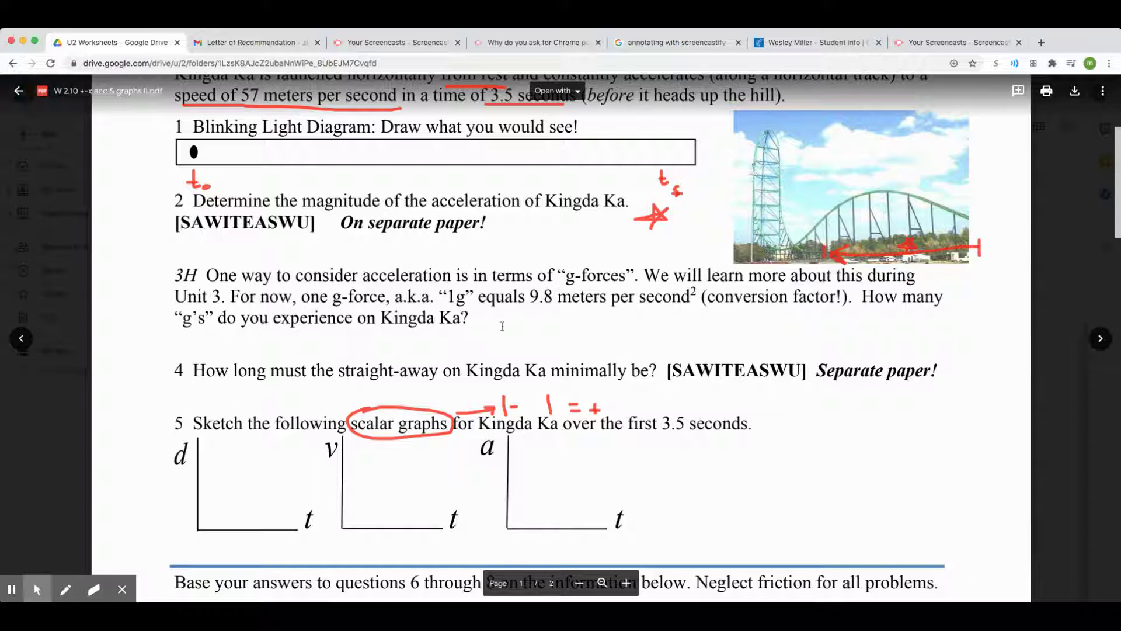
{"action": "scroll", "coordinate": [508, 247], "scroll_direction": "up", "scroll_amount": 1}
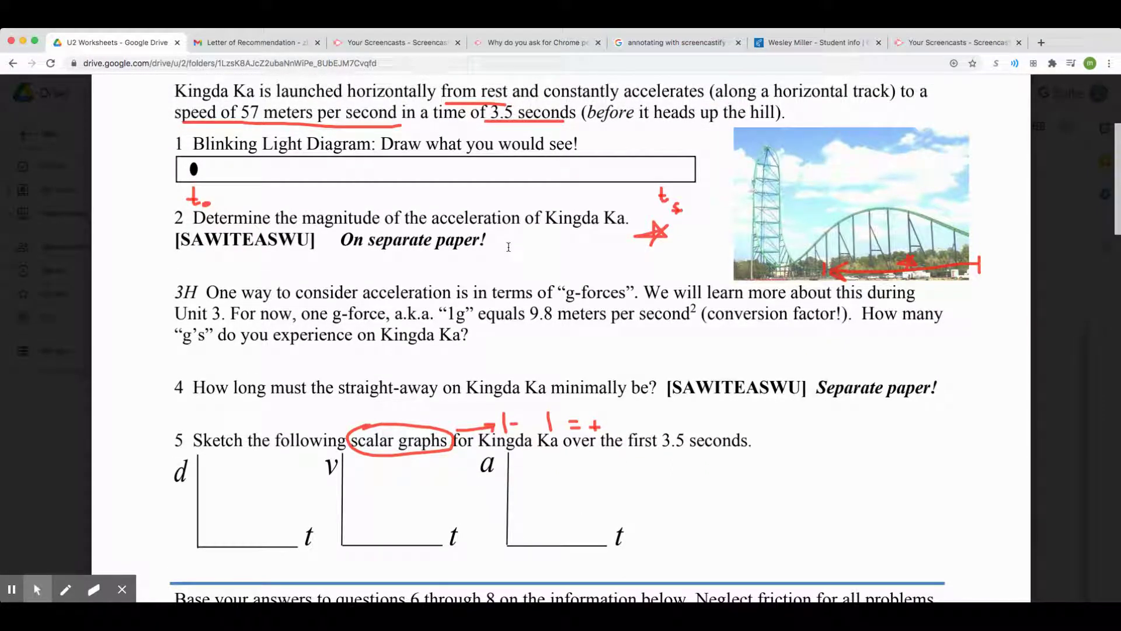
{"action": "scroll", "coordinate": [111, 502], "scroll_direction": "up", "scroll_amount": 2}
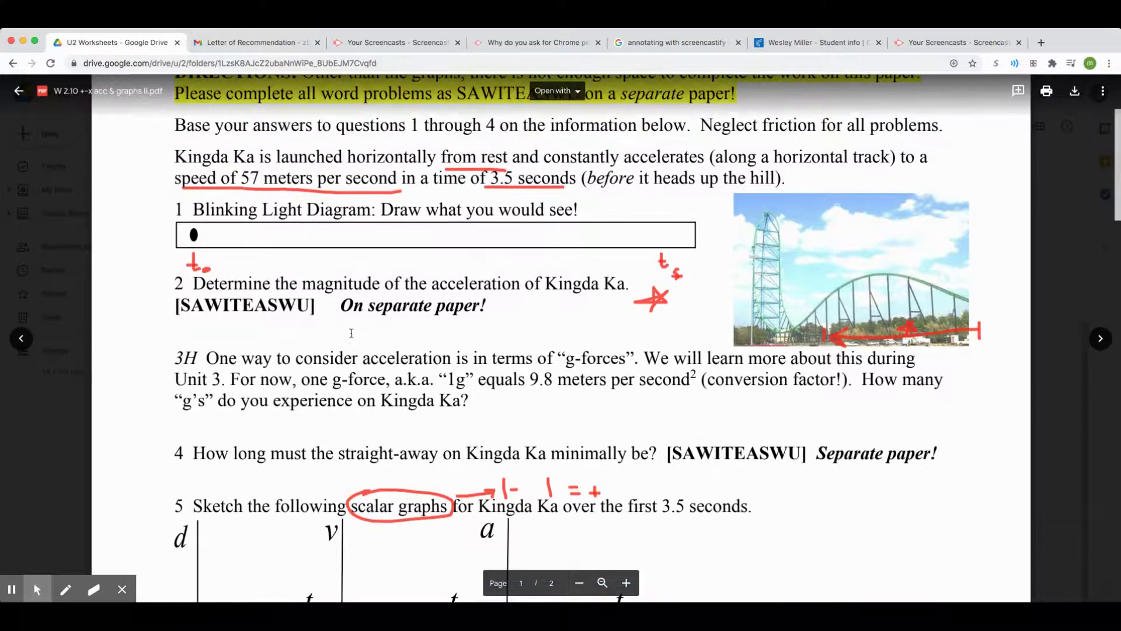
{"action": "left_click", "coordinate": [67, 589]}
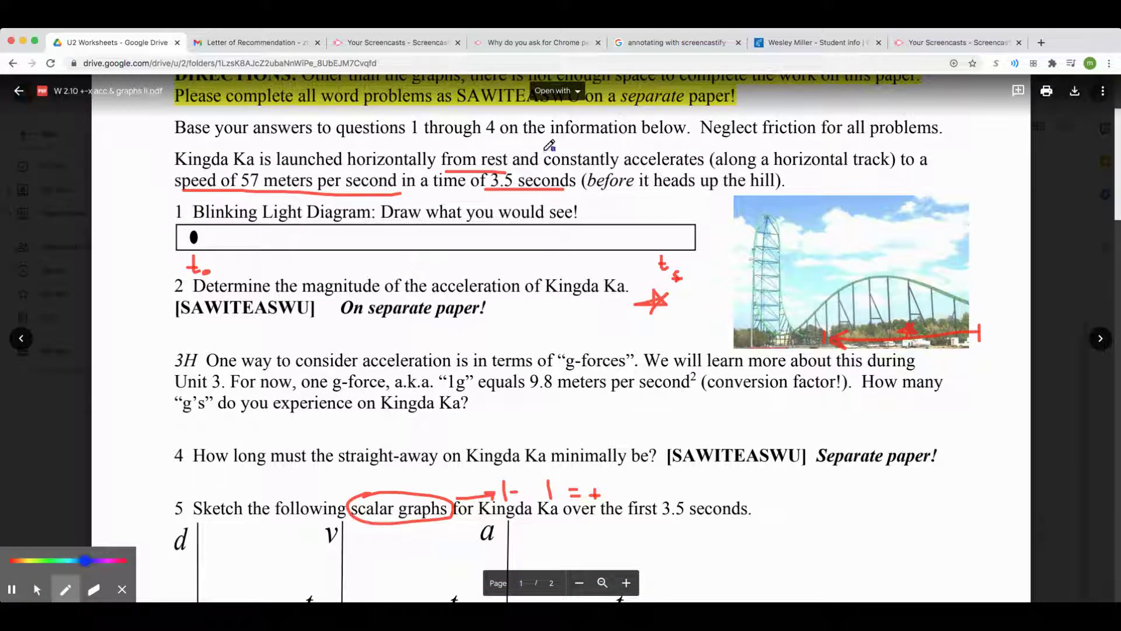
Box 'constantly accelerates' in blue and draw a blue arrow down to question 5's graphs.
{"action": "mouse_move", "coordinate": [544, 153]}
{"action": "left_mouse_down"}
{"action": "mouse_move", "coordinate": [700, 162]}
{"action": "mouse_move", "coordinate": [693, 150]}
{"action": "mouse_move", "coordinate": [642, 146]}
{"action": "mouse_move", "coordinate": [544, 153]}
{"action": "left_mouse_up"}
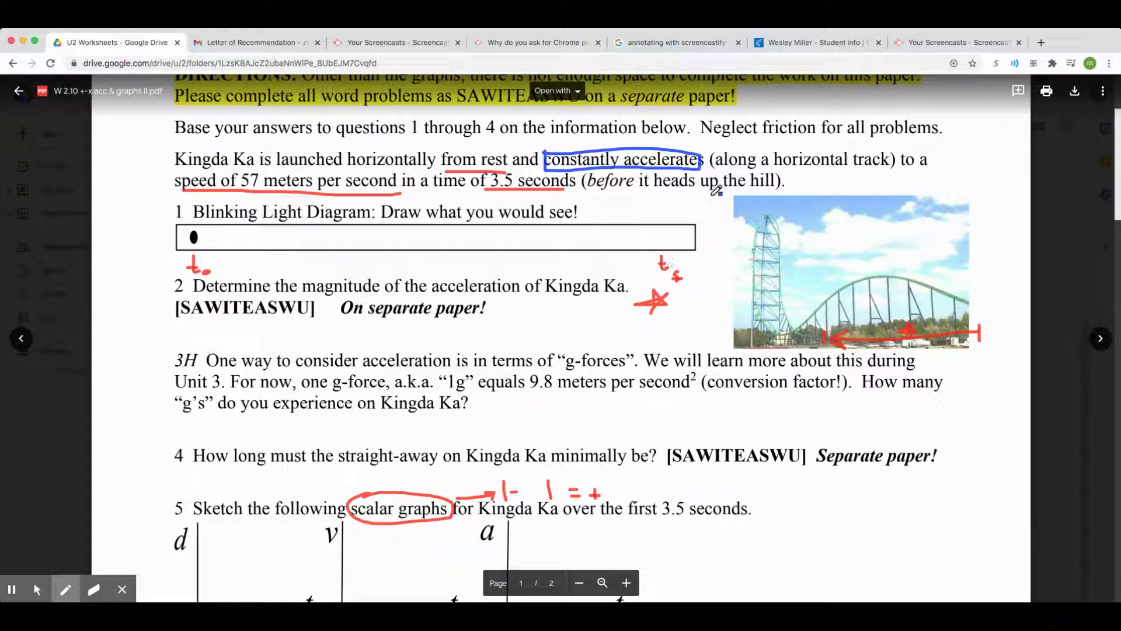
{"action": "mouse_move", "coordinate": [701, 166]}
{"action": "left_mouse_down"}
{"action": "mouse_move", "coordinate": [729, 351]}
{"action": "mouse_move", "coordinate": [683, 529]}
{"action": "left_mouse_up"}
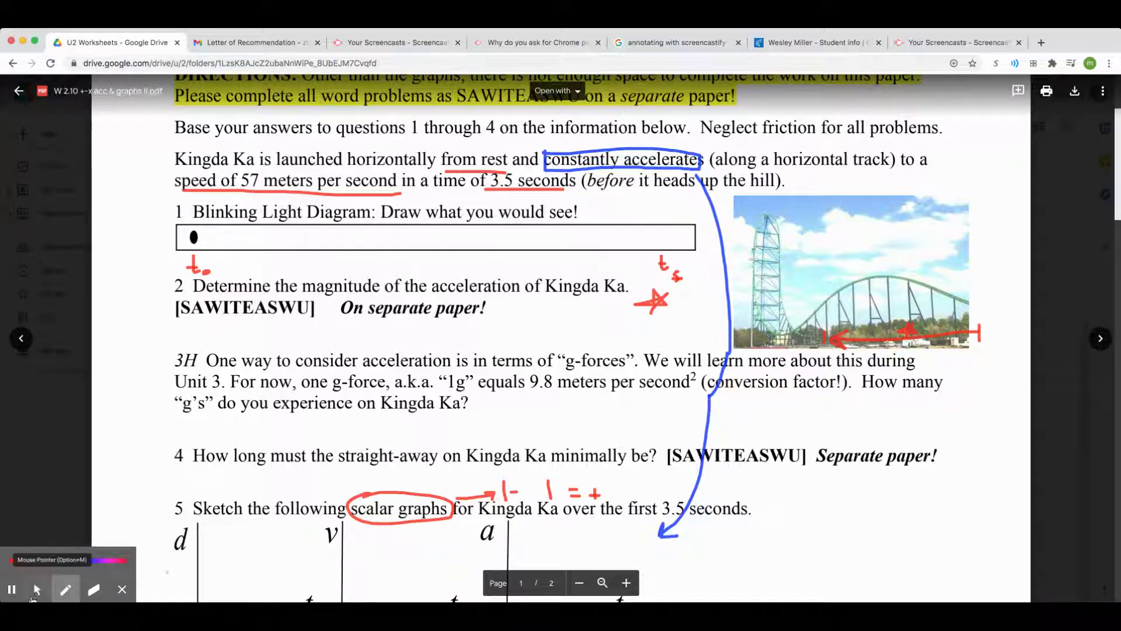
{"action": "left_click", "coordinate": [36, 589]}
{"action": "scroll", "coordinate": [197, 454], "scroll_direction": "down", "scroll_amount": 3}
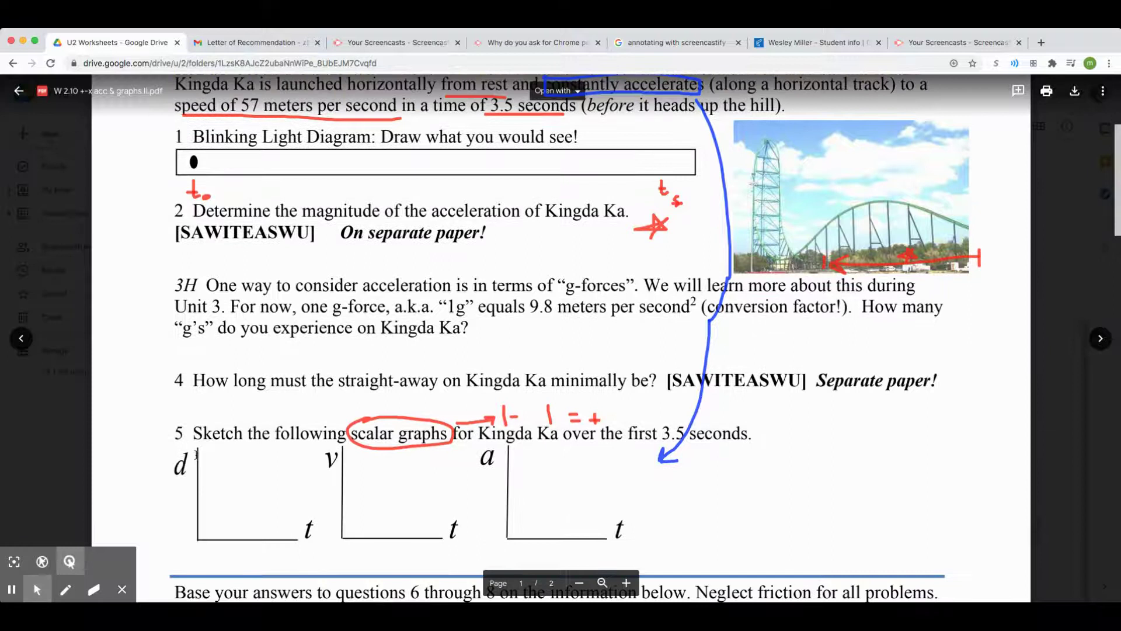
{"action": "scroll", "coordinate": [197, 454], "scroll_direction": "down", "scroll_amount": 1}
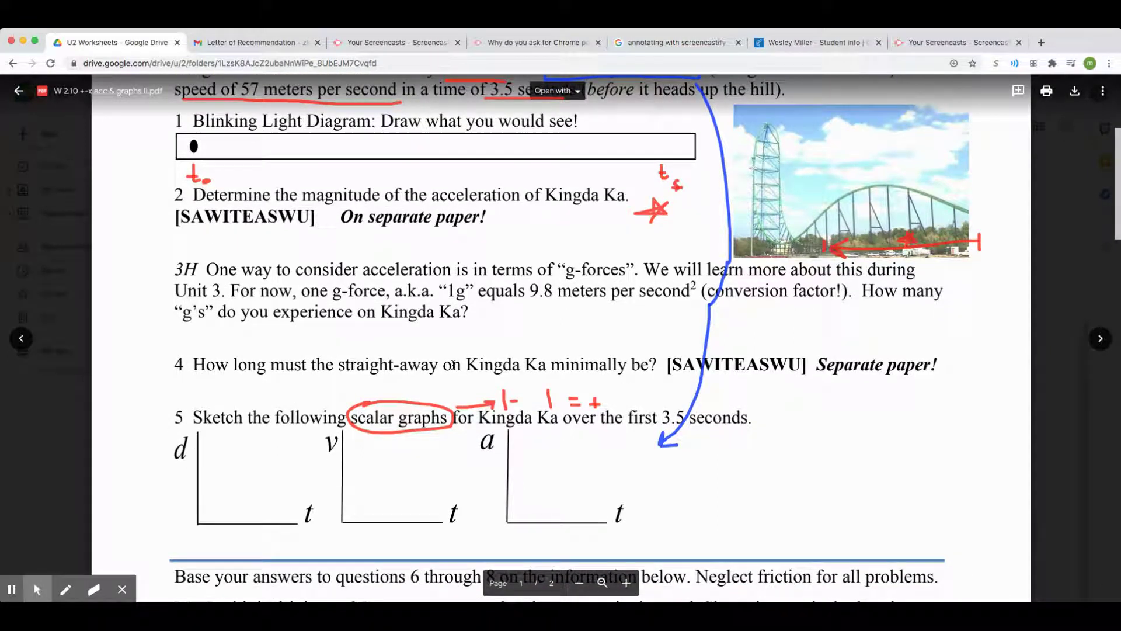
Switch the pen to green and handwrite 'Boundary Conditions' beside the graphs.
{"action": "left_click", "coordinate": [62, 589]}
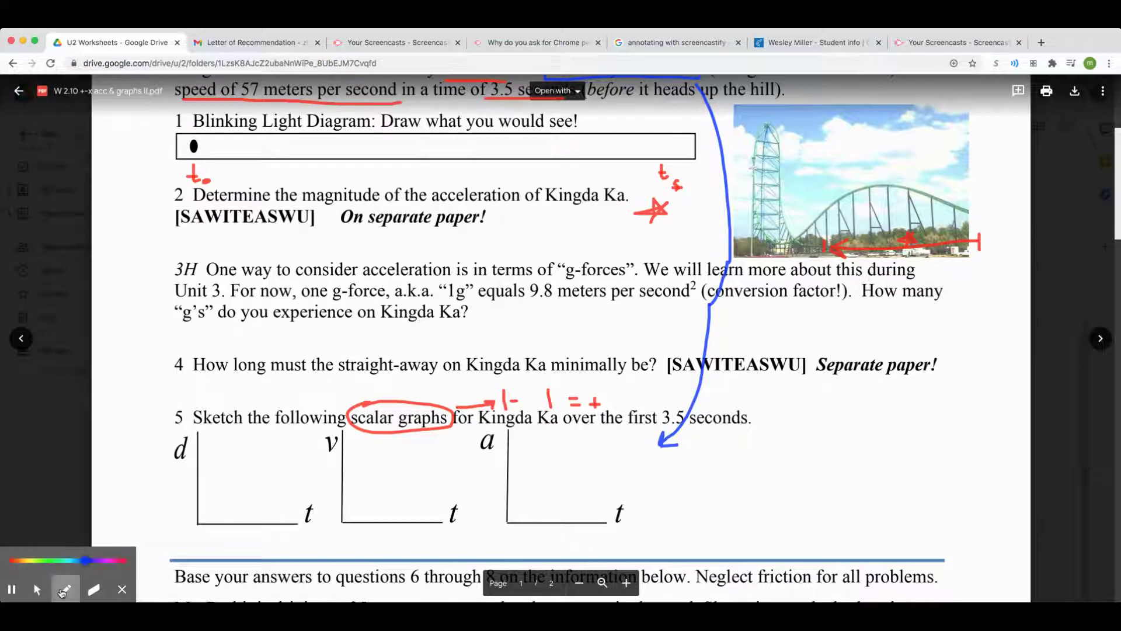
{"action": "left_click", "coordinate": [53, 562]}
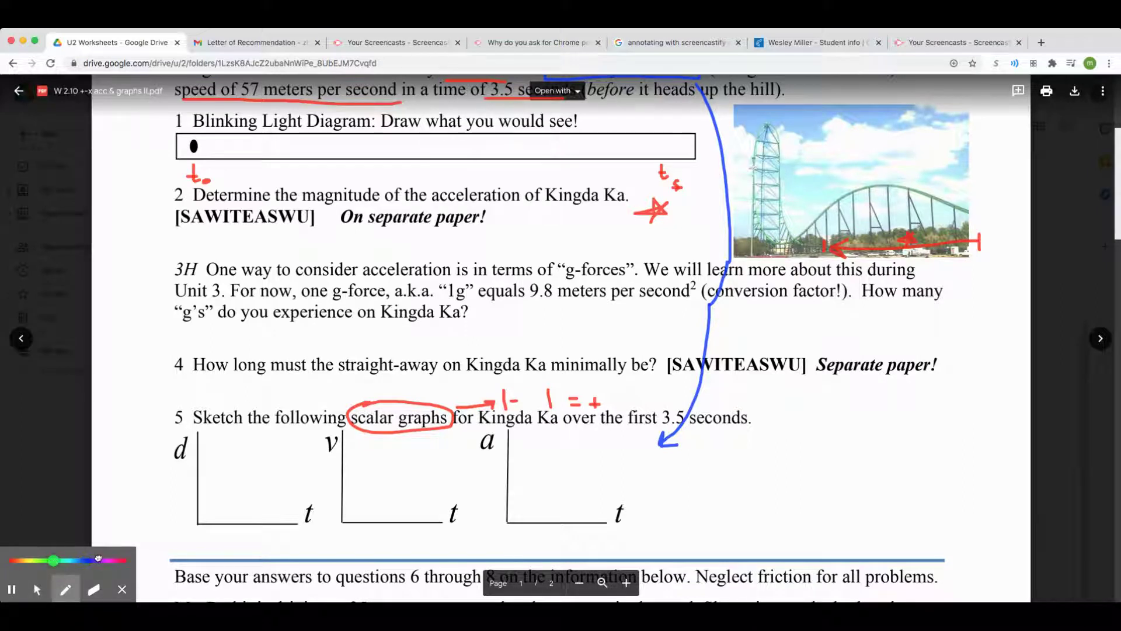
{"action": "mouse_move", "coordinate": [695, 480]}
{"action": "left_mouse_down"}
{"action": "mouse_move", "coordinate": [693, 501]}
{"action": "mouse_move", "coordinate": [698, 489]}
{"action": "mouse_move", "coordinate": [709, 496]}
{"action": "mouse_move", "coordinate": [694, 503]}
{"action": "mouse_move", "coordinate": [746, 498]}
{"action": "left_mouse_up"}
{"action": "mouse_move", "coordinate": [750, 493]}
{"action": "left_mouse_down"}
{"action": "mouse_move", "coordinate": [786, 501]}
{"action": "mouse_move", "coordinate": [780, 483]}
{"action": "mouse_move", "coordinate": [808, 497]}
{"action": "left_mouse_up"}
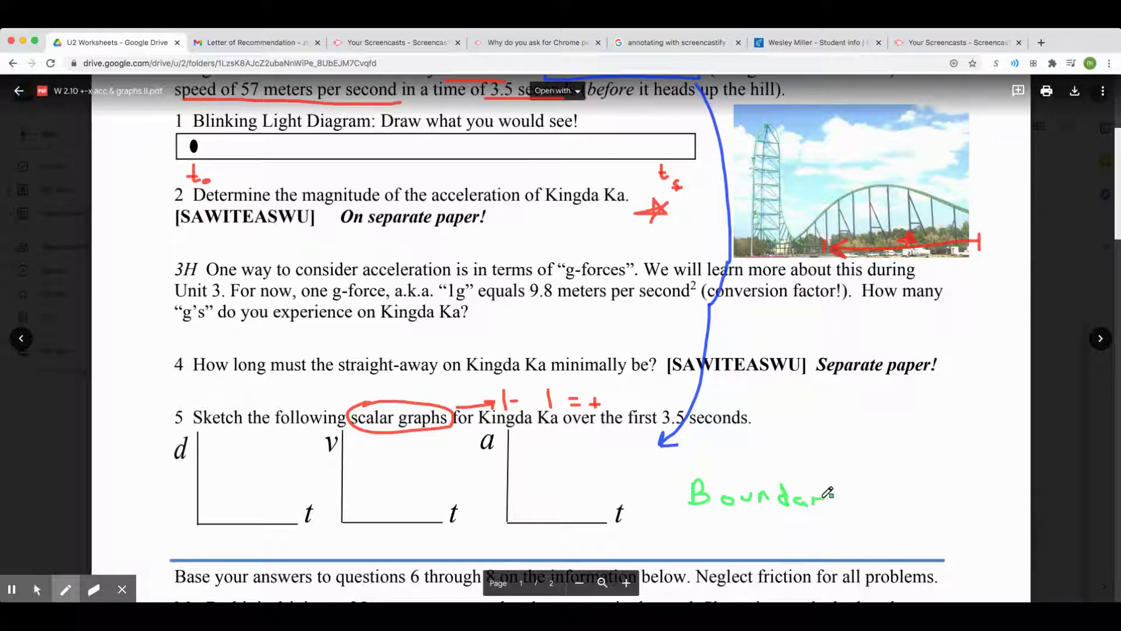
{"action": "left_click_drag", "start_coordinate": [836, 492], "coordinate": [838, 514]}
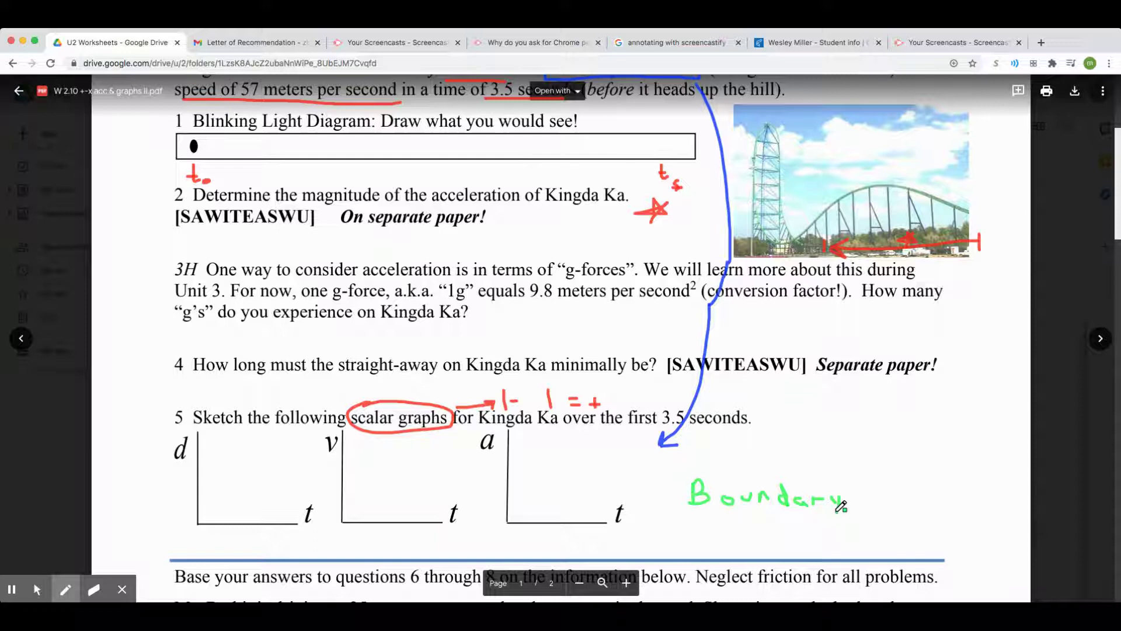
{"action": "mouse_move", "coordinate": [731, 515]}
{"action": "left_mouse_down"}
{"action": "mouse_move", "coordinate": [719, 533]}
{"action": "mouse_move", "coordinate": [767, 521]}
{"action": "mouse_move", "coordinate": [777, 535]}
{"action": "mouse_move", "coordinate": [784, 517]}
{"action": "mouse_move", "coordinate": [784, 535]}
{"action": "mouse_move", "coordinate": [812, 523]}
{"action": "mouse_move", "coordinate": [862, 529]}
{"action": "left_mouse_up"}
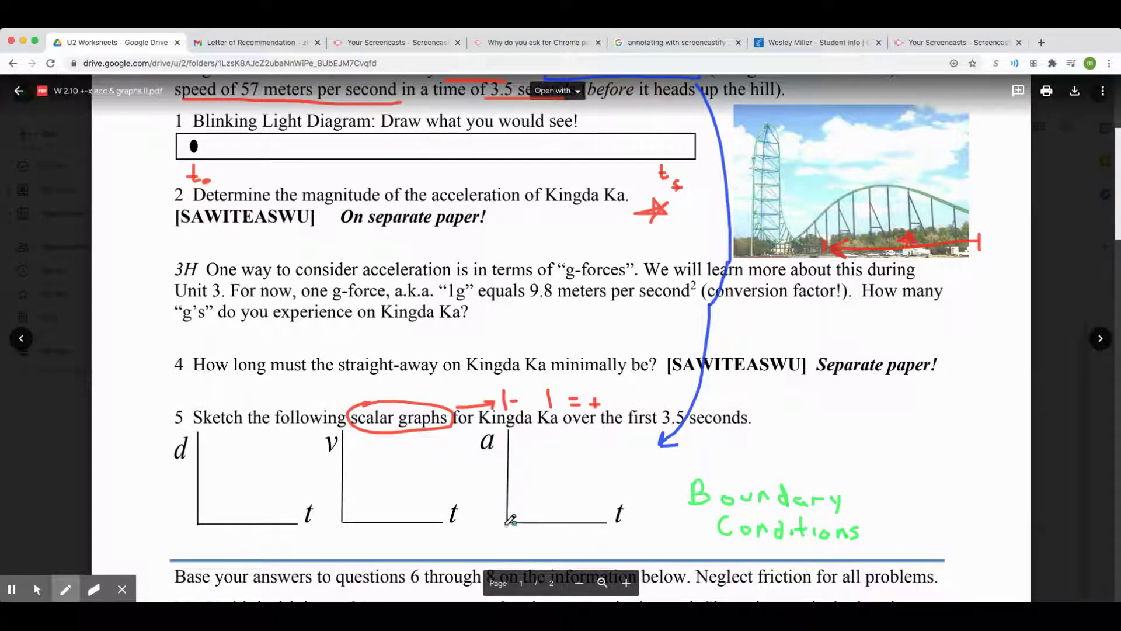
Write 16 on the acceleration axis and (0,16) below the graph in green.
{"action": "left_click", "coordinate": [509, 458]}
{"action": "left_click_drag", "start_coordinate": [495, 456], "coordinate": [499, 466]}
{"action": "mouse_move", "coordinate": [489, 545]}
{"action": "left_mouse_down"}
{"action": "mouse_move", "coordinate": [510, 553]}
{"action": "mouse_move", "coordinate": [522, 537]}
{"action": "mouse_move", "coordinate": [541, 555]}
{"action": "left_mouse_up"}
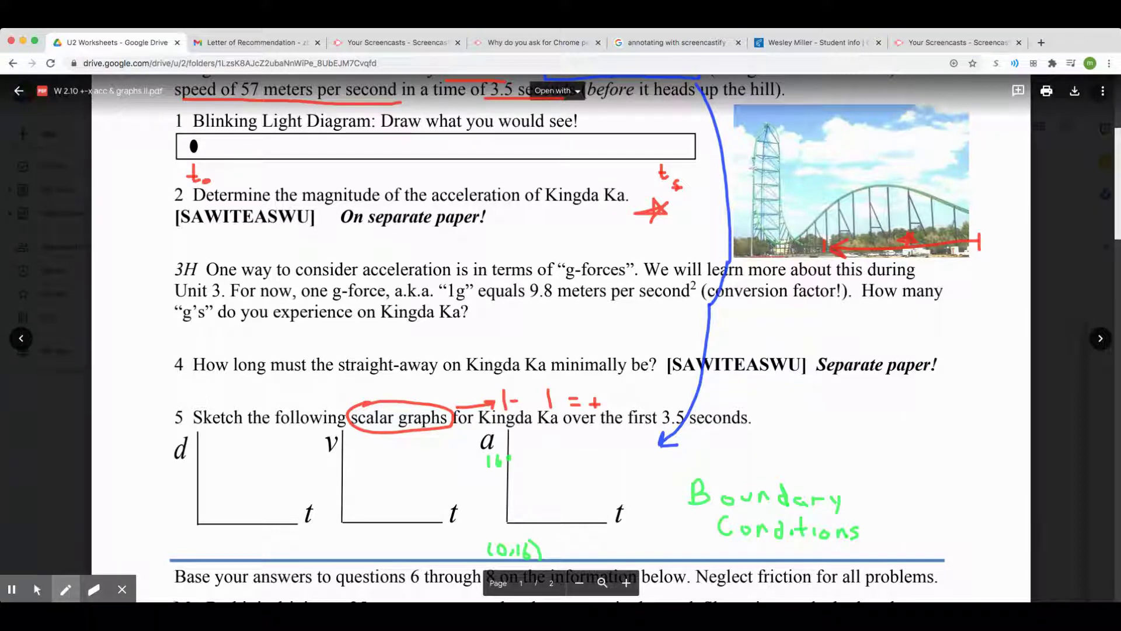
Tick and label 3.5 on the acceleration graph's time axis in green.
{"action": "left_click", "coordinate": [37, 589]}
{"action": "scroll", "coordinate": [286, 420], "scroll_direction": "up", "scroll_amount": 5}
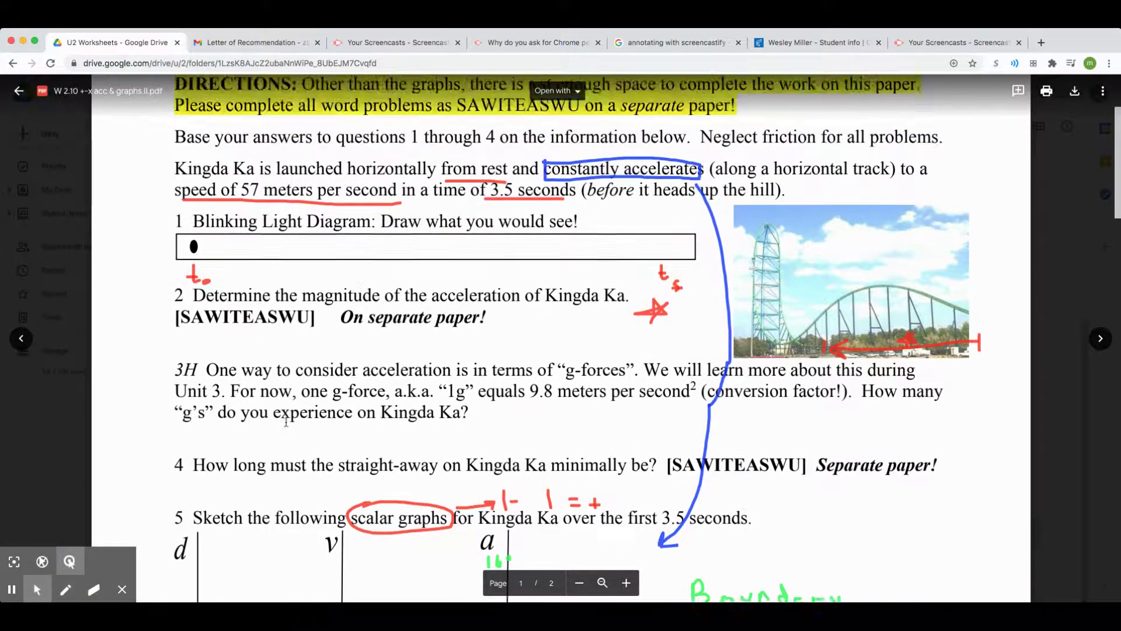
{"action": "scroll", "coordinate": [539, 375], "scroll_direction": "down", "scroll_amount": 7}
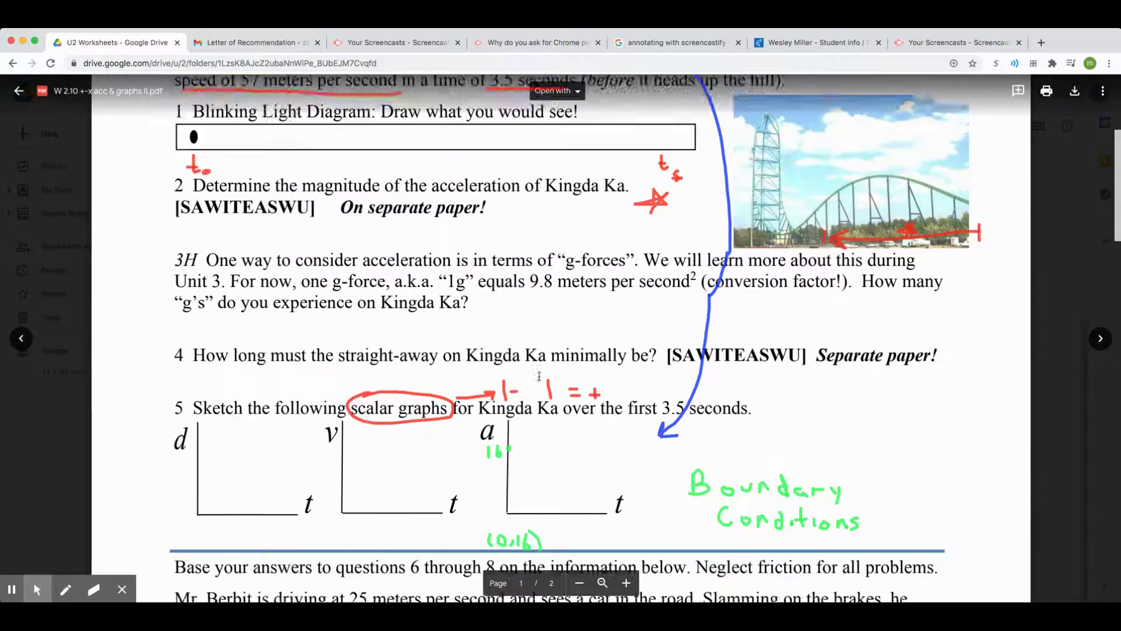
{"action": "left_click", "coordinate": [65, 589]}
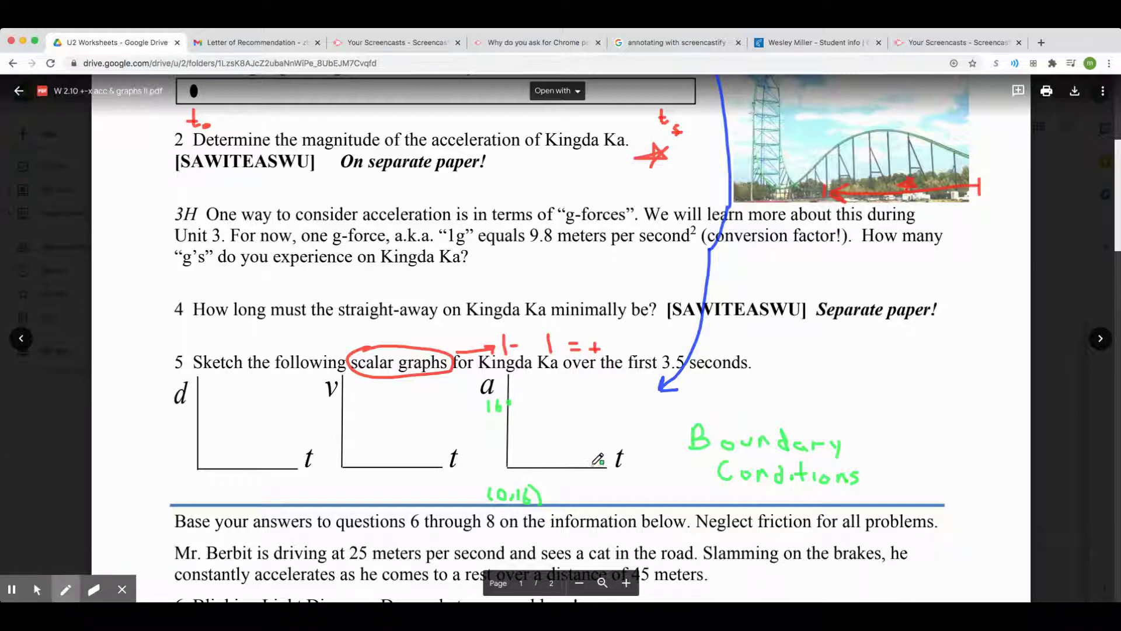
{"action": "mouse_move", "coordinate": [598, 465]}
{"action": "left_mouse_down"}
{"action": "mouse_move", "coordinate": [593, 491]}
{"action": "mouse_move", "coordinate": [619, 492]}
{"action": "left_mouse_up"}
{"action": "left_click", "coordinate": [608, 489]}
Mark the point at 16 above 3.5 and label it (3.5,16).
{"action": "left_click", "coordinate": [593, 400]}
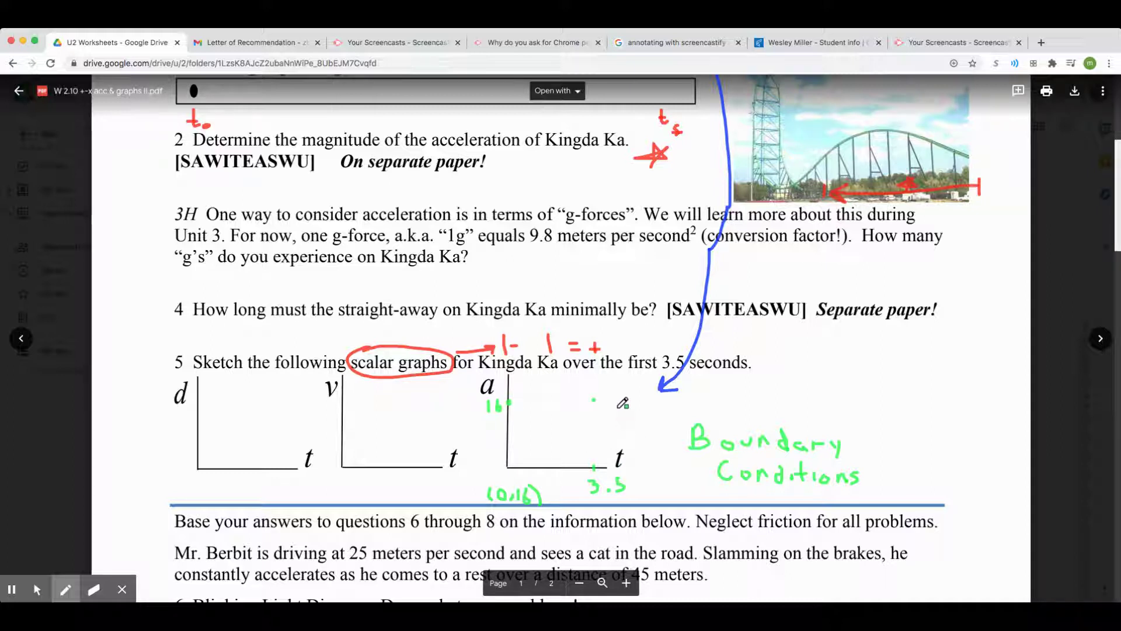
{"action": "left_click_drag", "start_coordinate": [619, 408], "coordinate": [617, 424]}
{"action": "mouse_move", "coordinate": [624, 411]}
{"action": "left_mouse_down"}
{"action": "mouse_move", "coordinate": [630, 426]}
{"action": "mouse_move", "coordinate": [708, 419]}
{"action": "left_mouse_up"}
{"action": "left_click", "coordinate": [647, 424]}
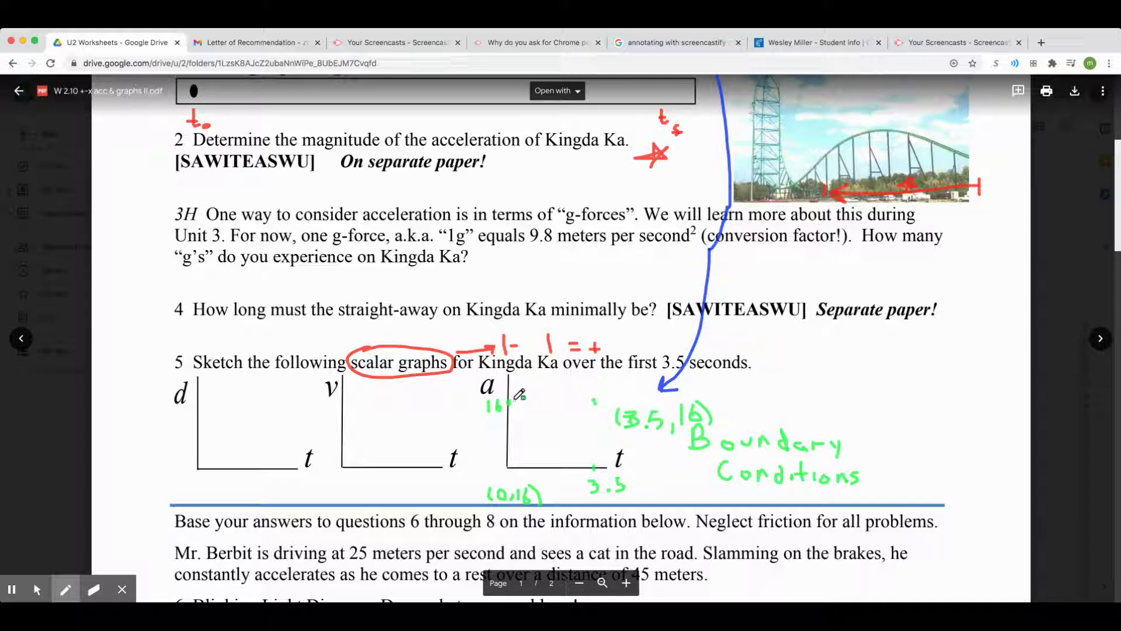
Draw a flat blue line at 16 across the acceleration graph out to 3.5 s.
{"action": "left_click", "coordinate": [39, 588]}
{"action": "scroll", "coordinate": [676, 173], "scroll_direction": "up", "scroll_amount": 3}
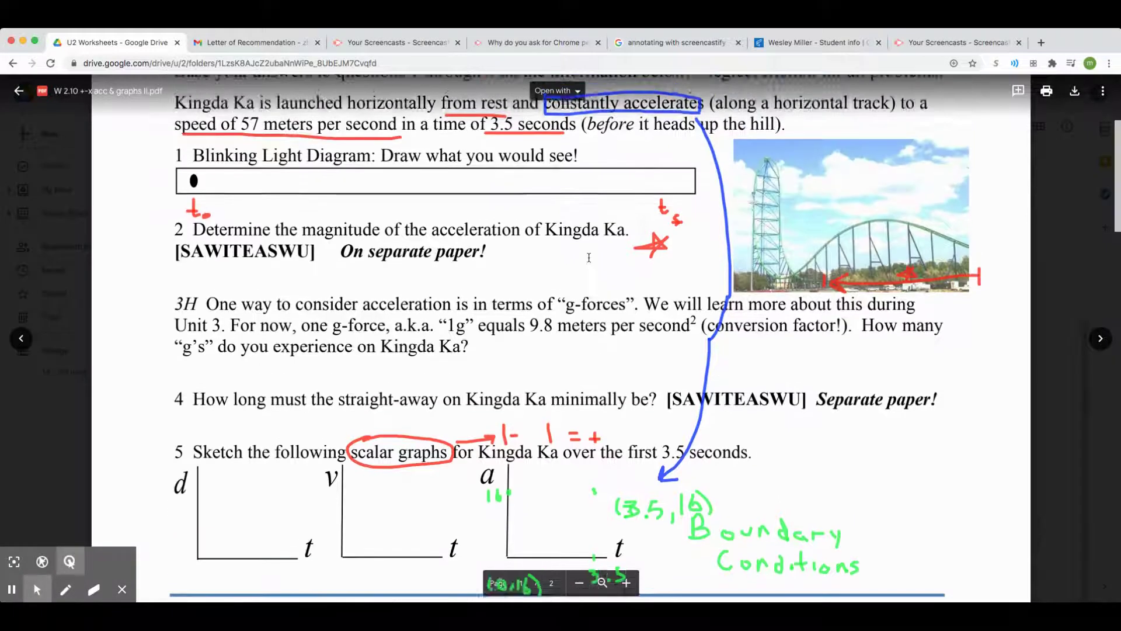
{"action": "scroll", "coordinate": [595, 357], "scroll_direction": "down", "scroll_amount": 2}
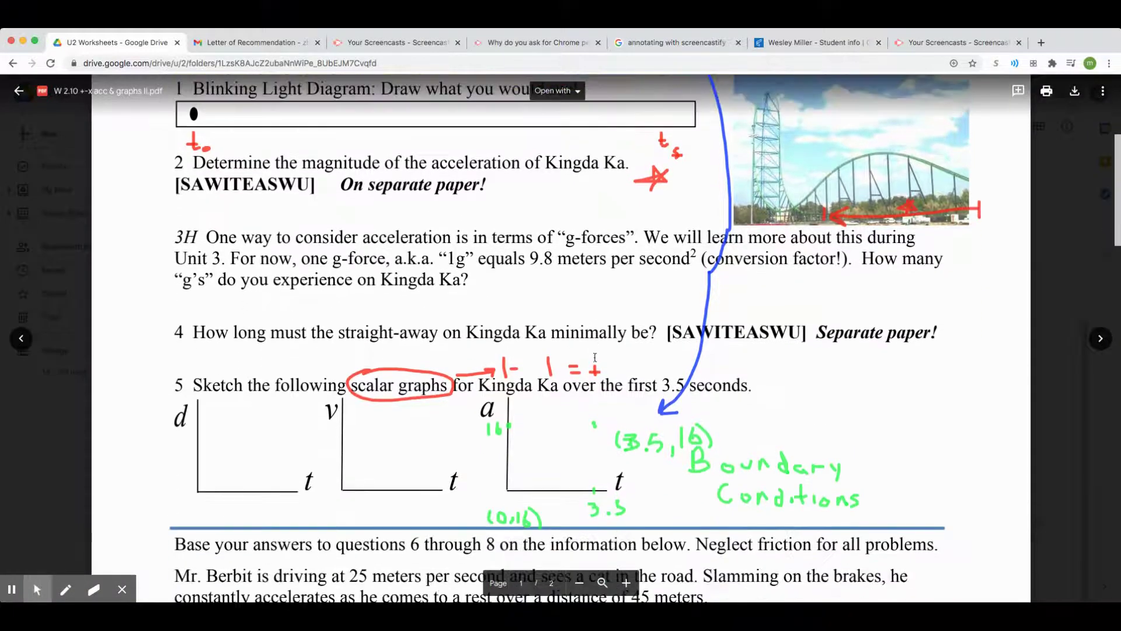
{"action": "left_click", "coordinate": [65, 589]}
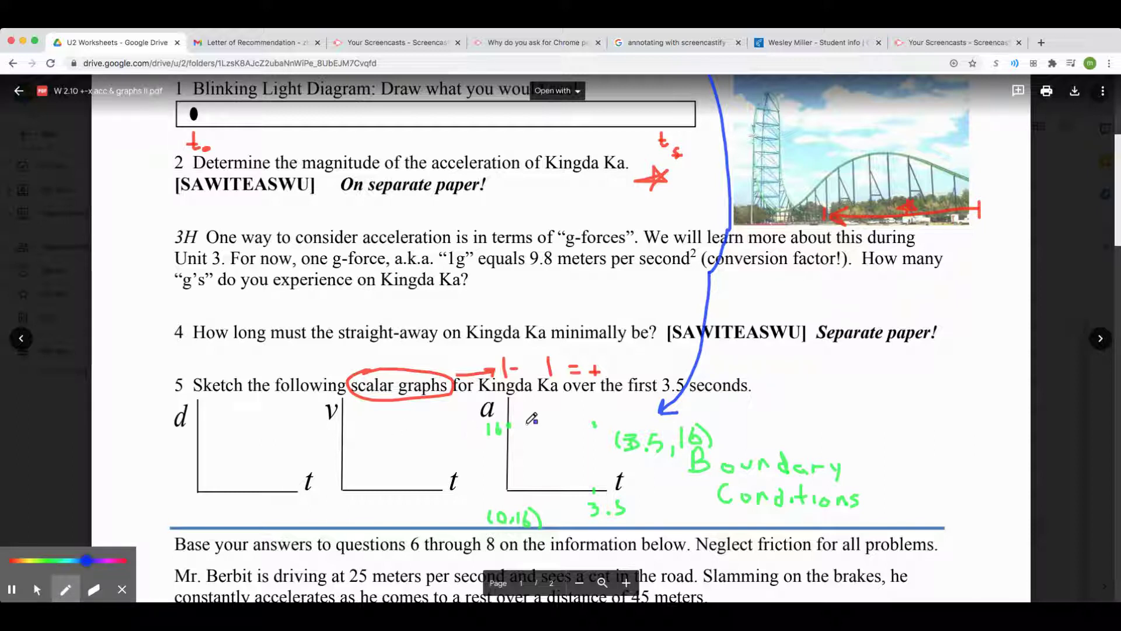
{"action": "left_click_drag", "start_coordinate": [510, 425], "coordinate": [593, 425]}
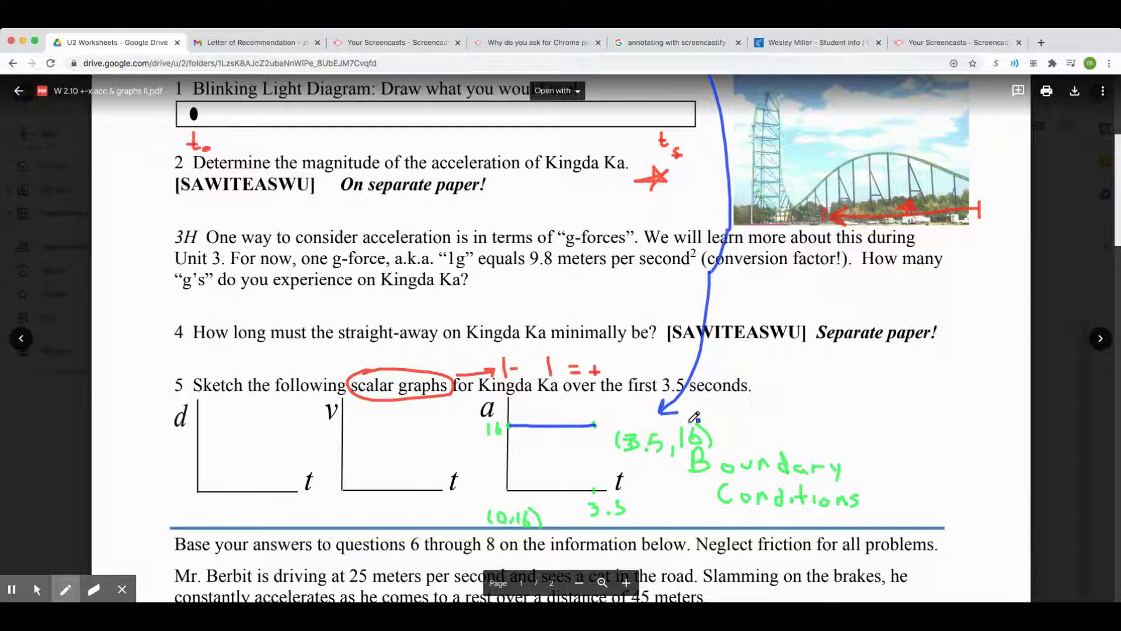